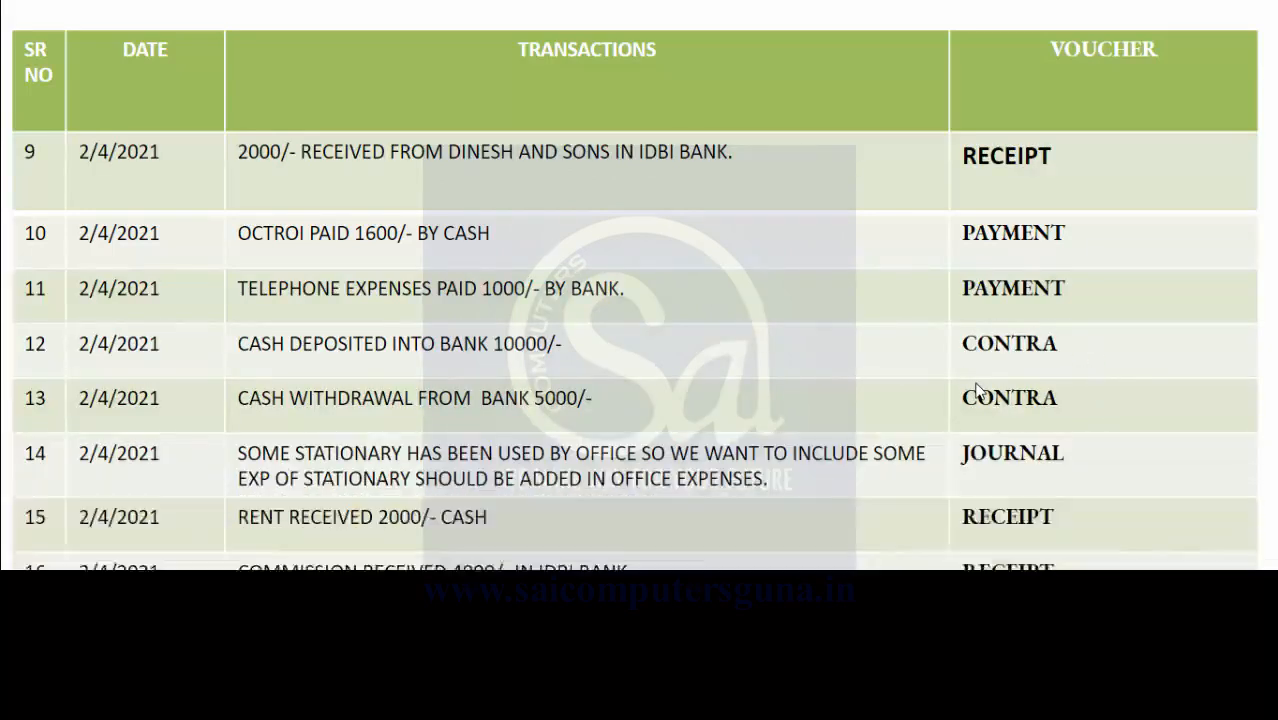
- Switch to TallyPrime and start a new contra voucher for company ABC
{"action": "key", "text": "alt+Tab"}
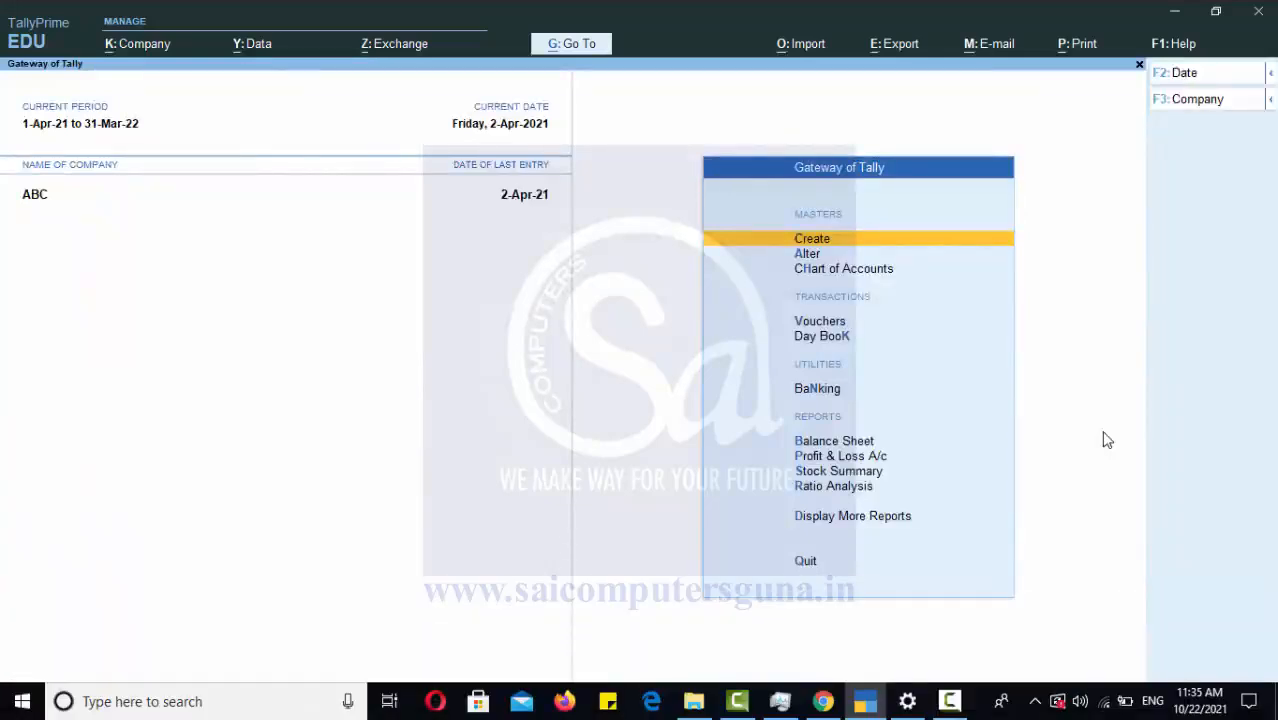
{"action": "left_click", "coordinate": [834, 322]}
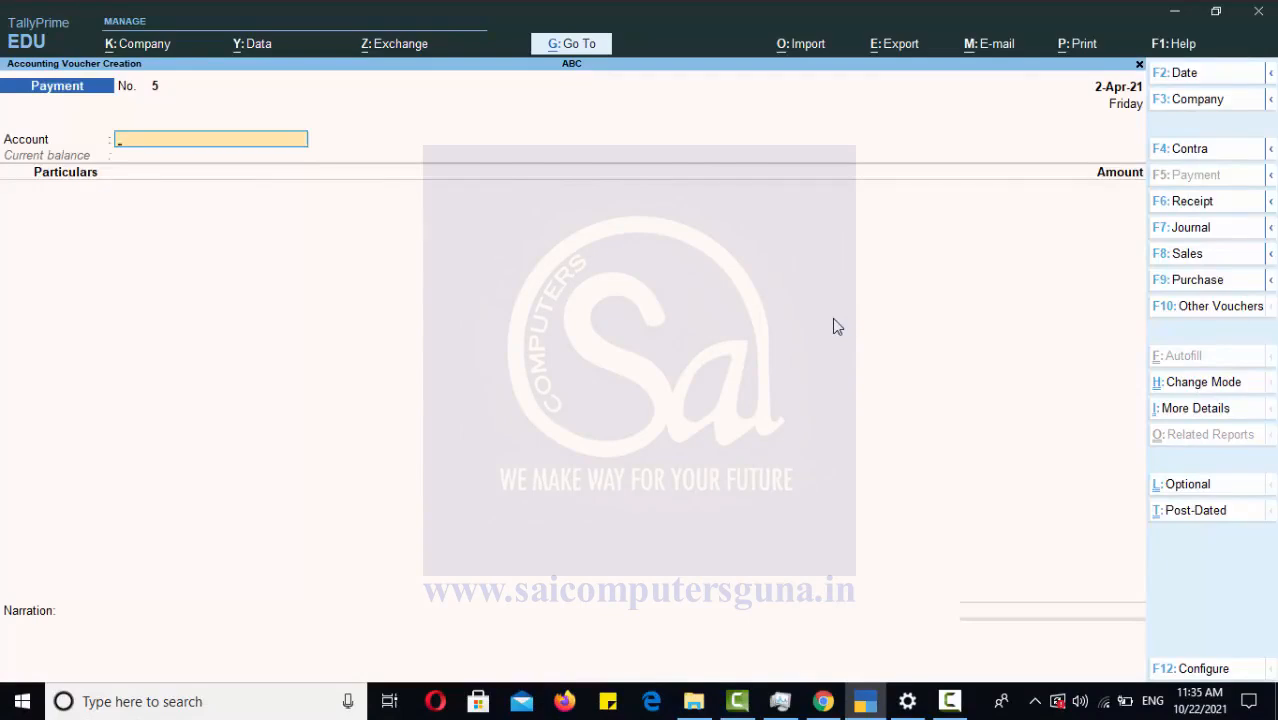
{"action": "left_click", "coordinate": [1208, 153]}
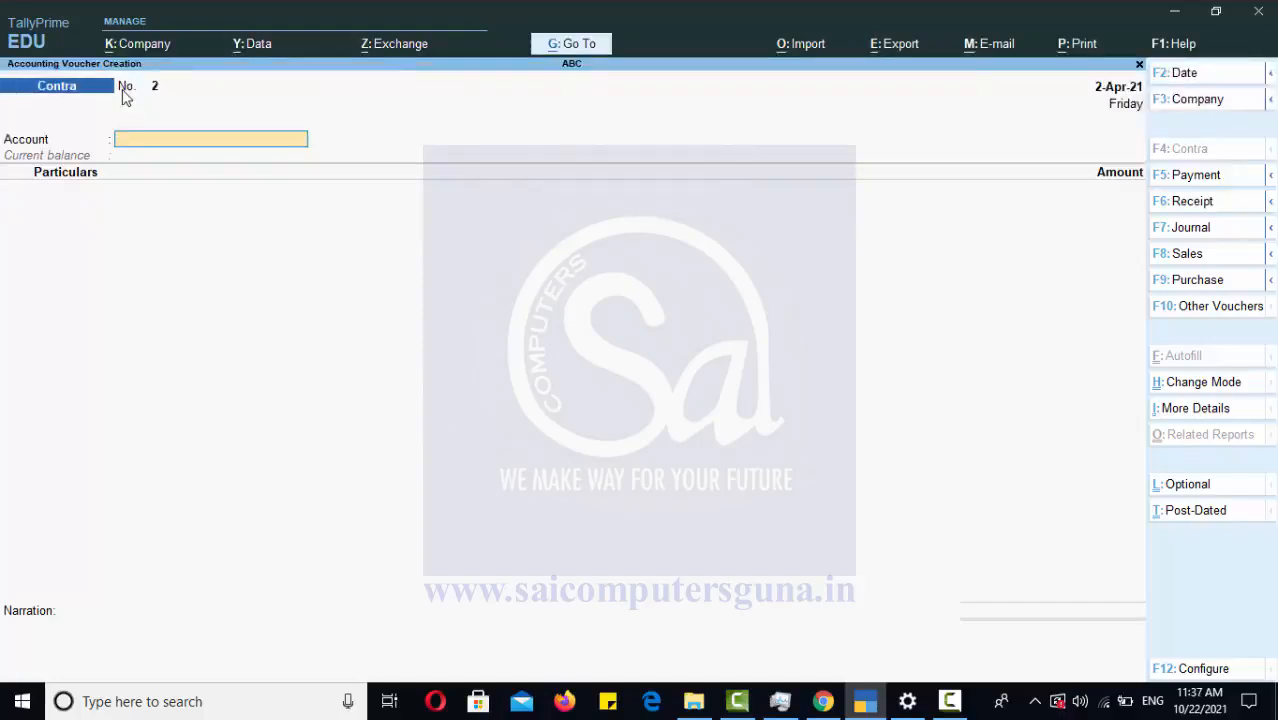
- Record the cash deposit with IDBI BANK as the account and Cash as the particular for 10,000
{"action": "type", "text": "I"}
{"action": "key", "text": "Return"}
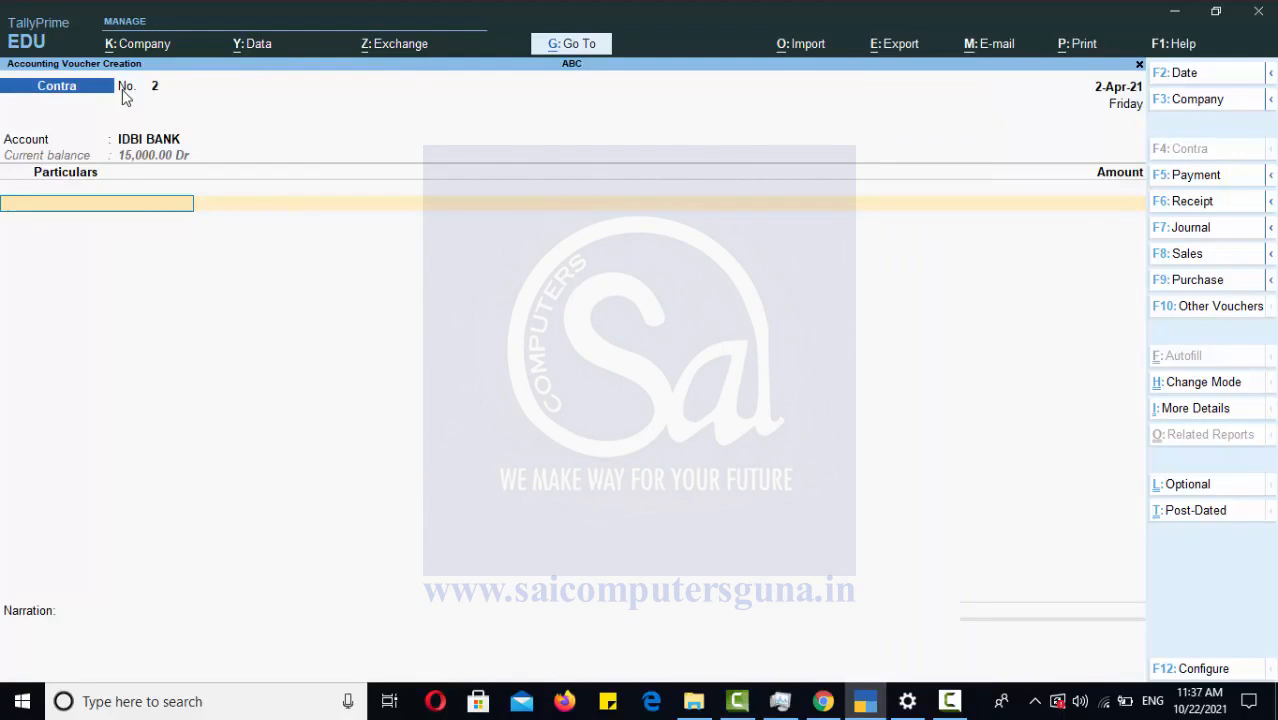
{"action": "type", "text": "C"}
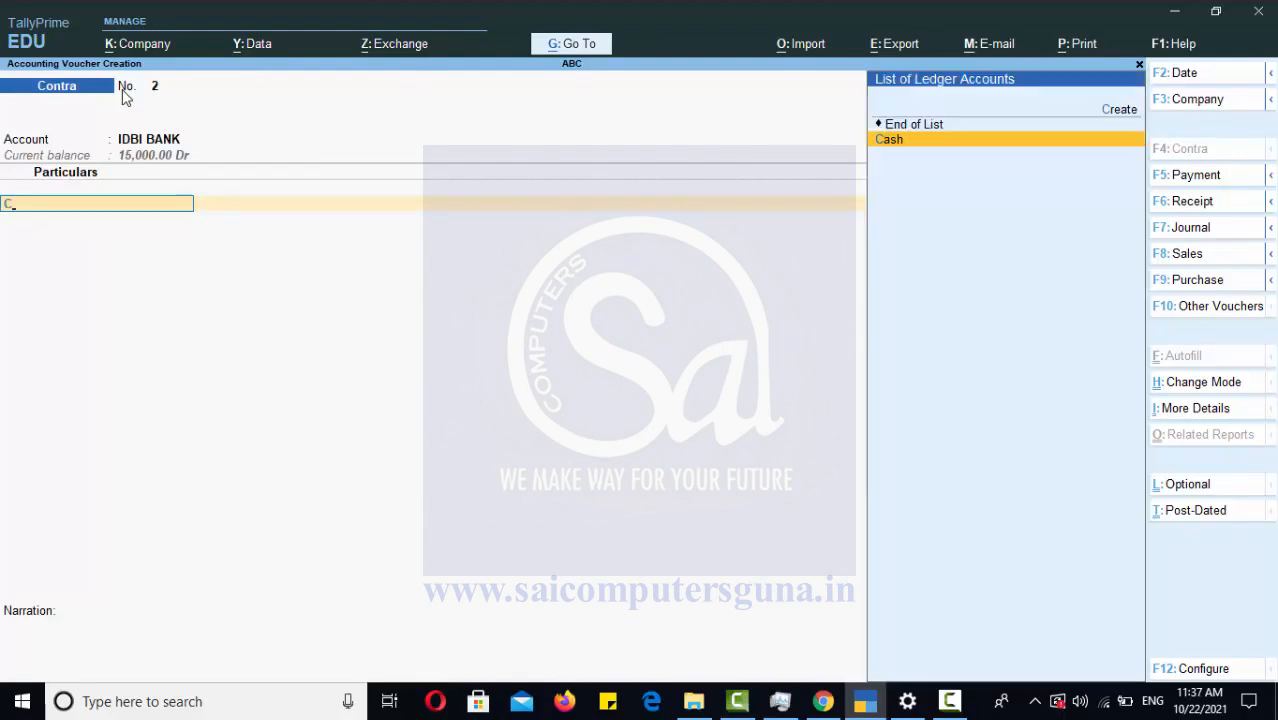
{"action": "key", "text": "Return"}
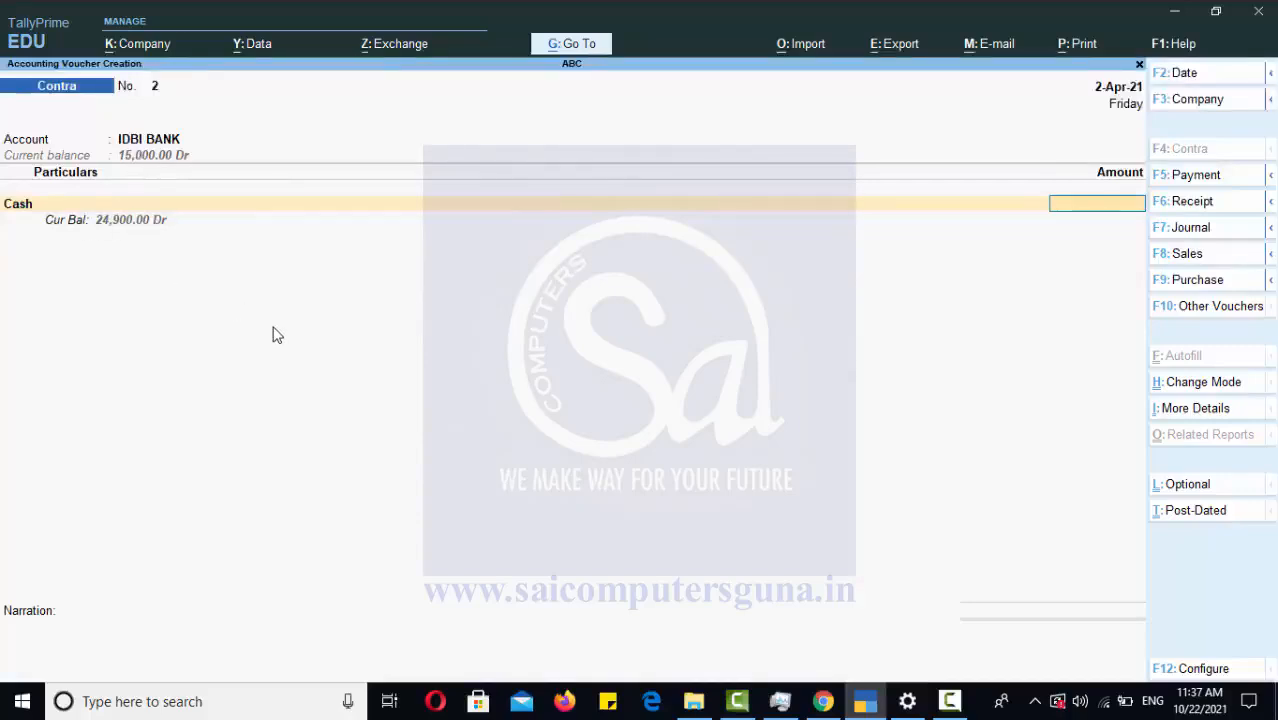
{"action": "type", "text": "10000"}
{"action": "key", "text": "Return"}
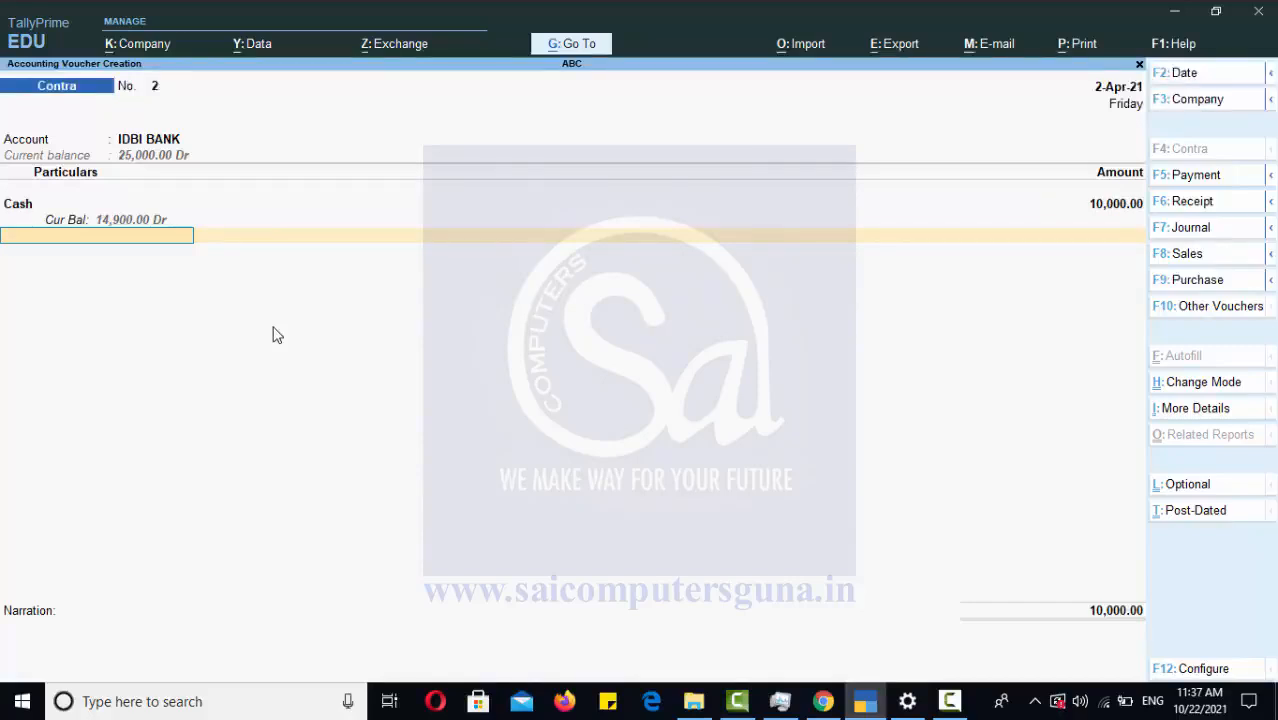
{"action": "key", "text": "Return"}
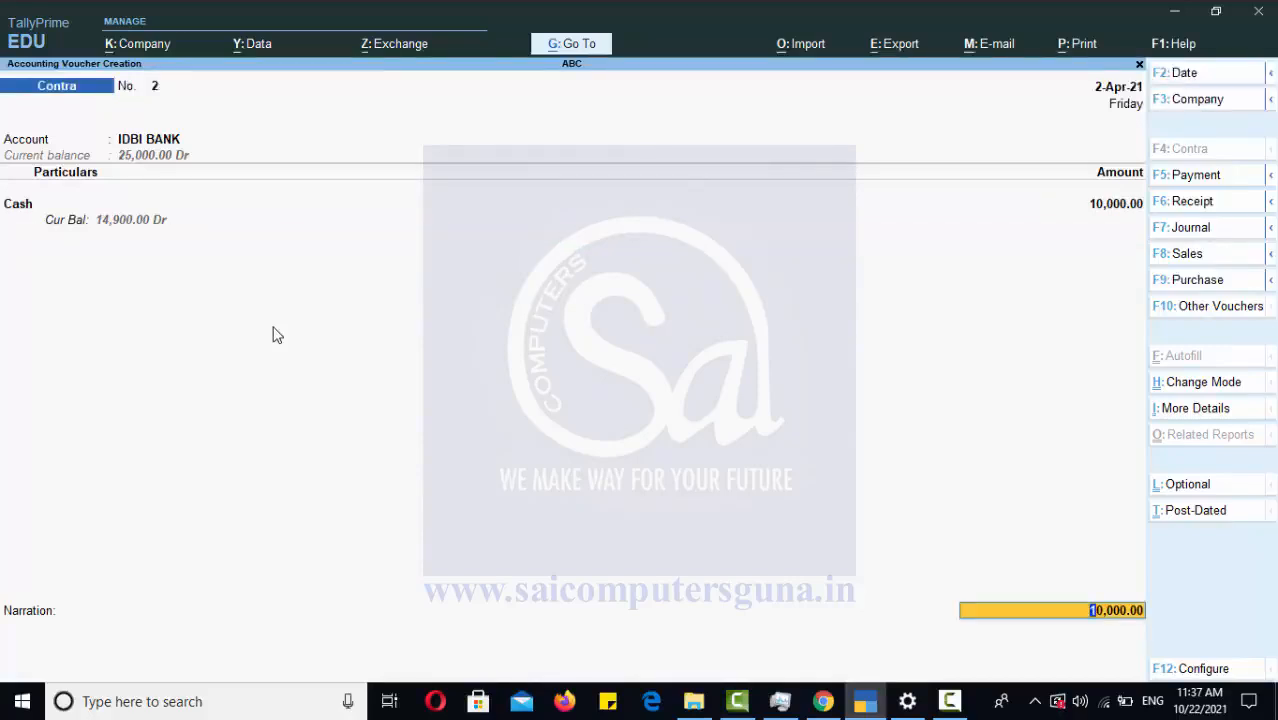
- Allocate the IDBI BANK deposit as cash in five 2000 notes, leave the bank name and narration blank, and accept the voucher
{"action": "key", "text": "Return"}
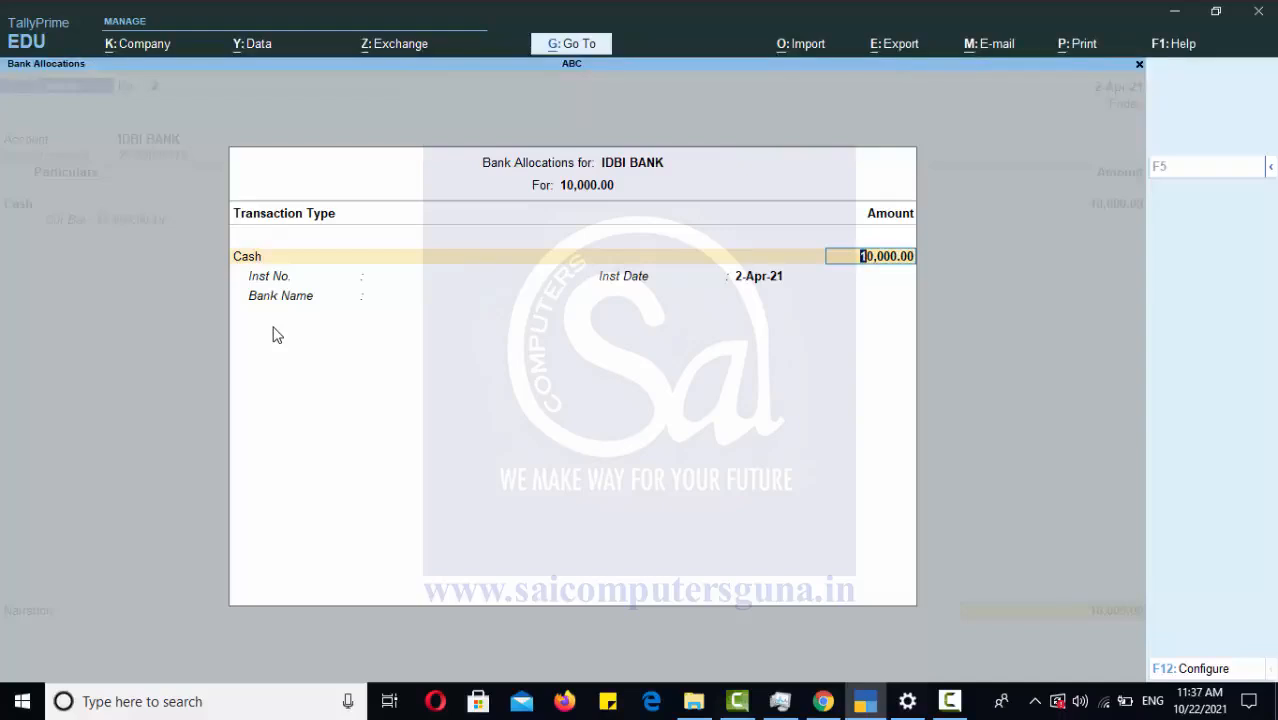
{"action": "key", "text": "Return"}
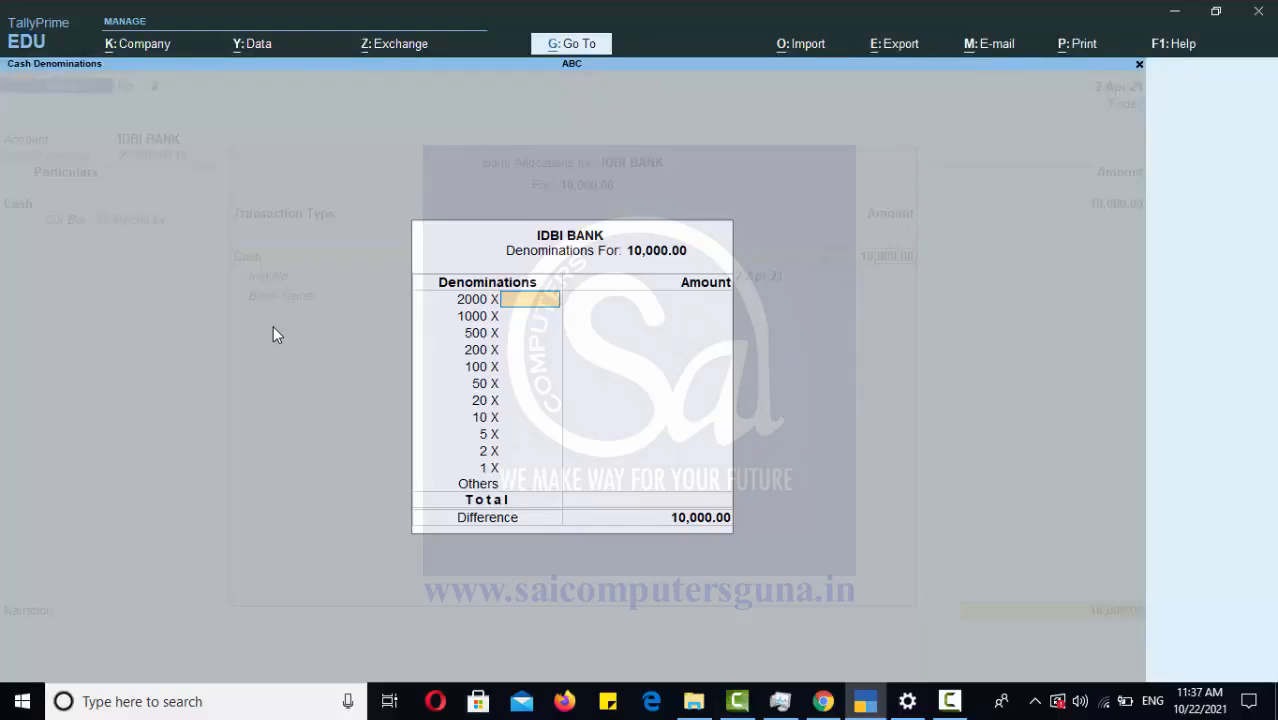
{"action": "type", "text": "5"}
{"action": "key", "text": "Return"}
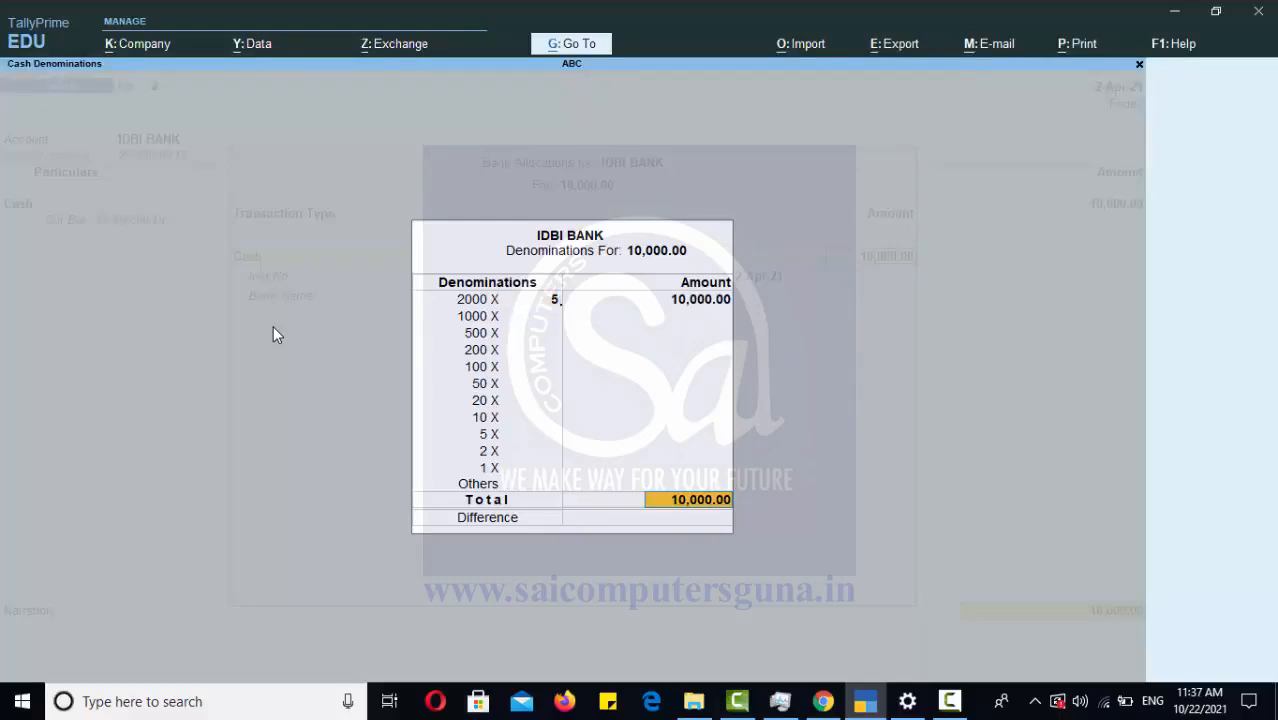
{"action": "key", "text": "Return"}
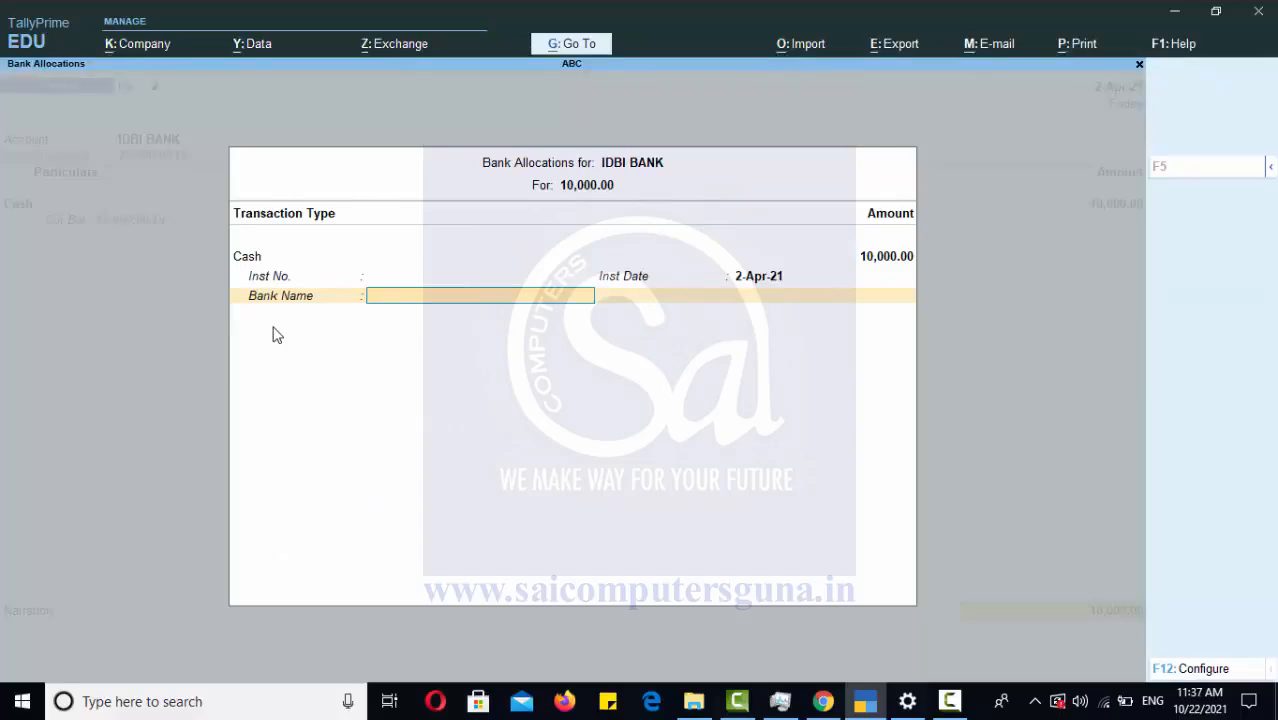
{"action": "key", "text": "Return"}
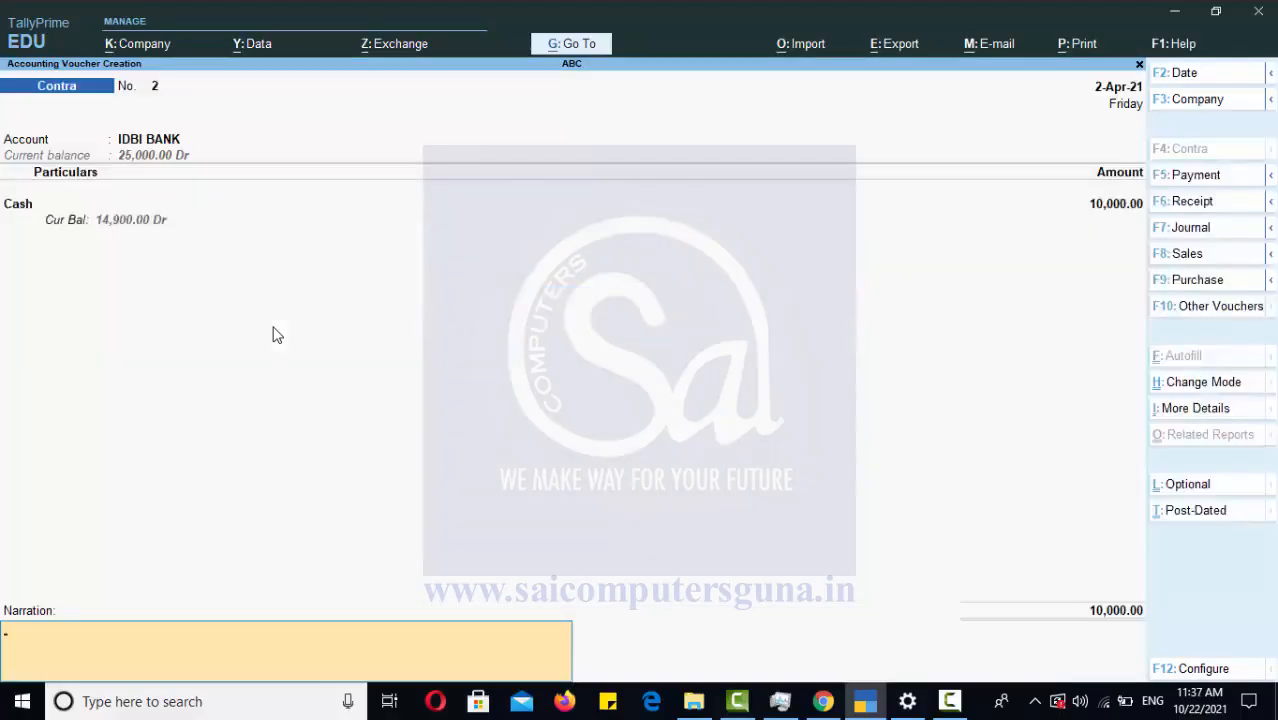
{"action": "key", "text": "Return"}
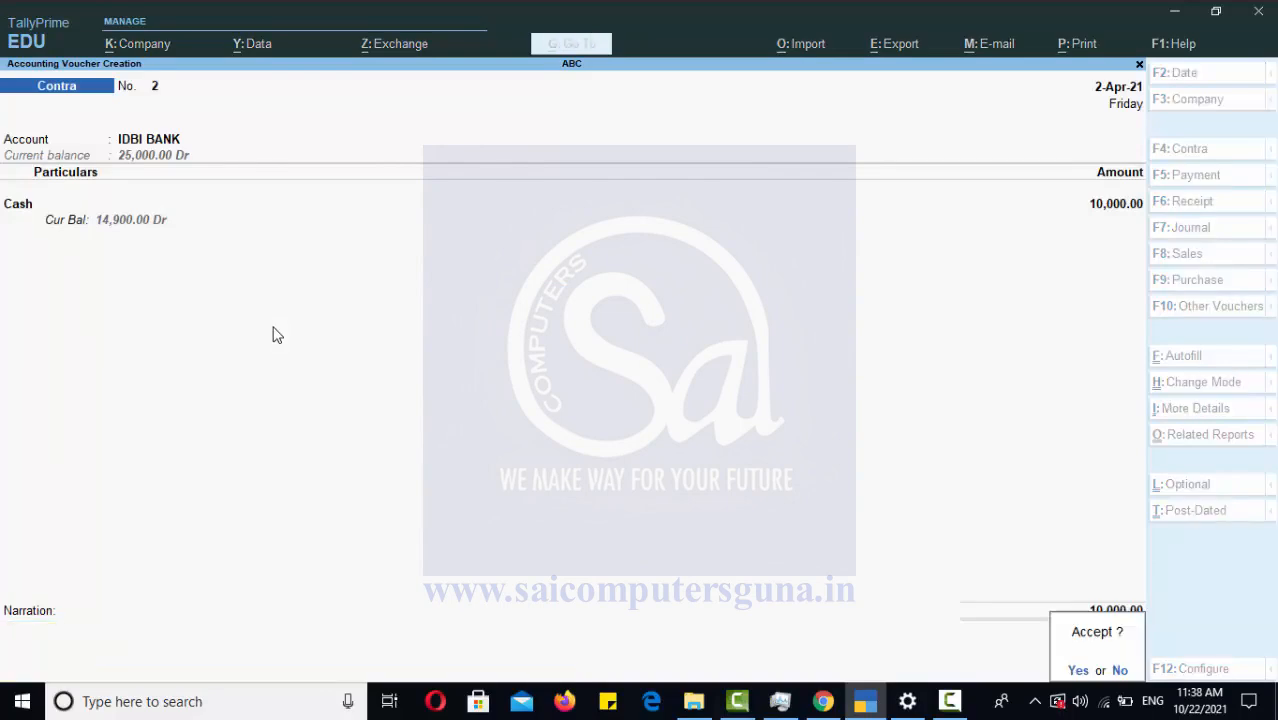
{"action": "key", "text": "y"}
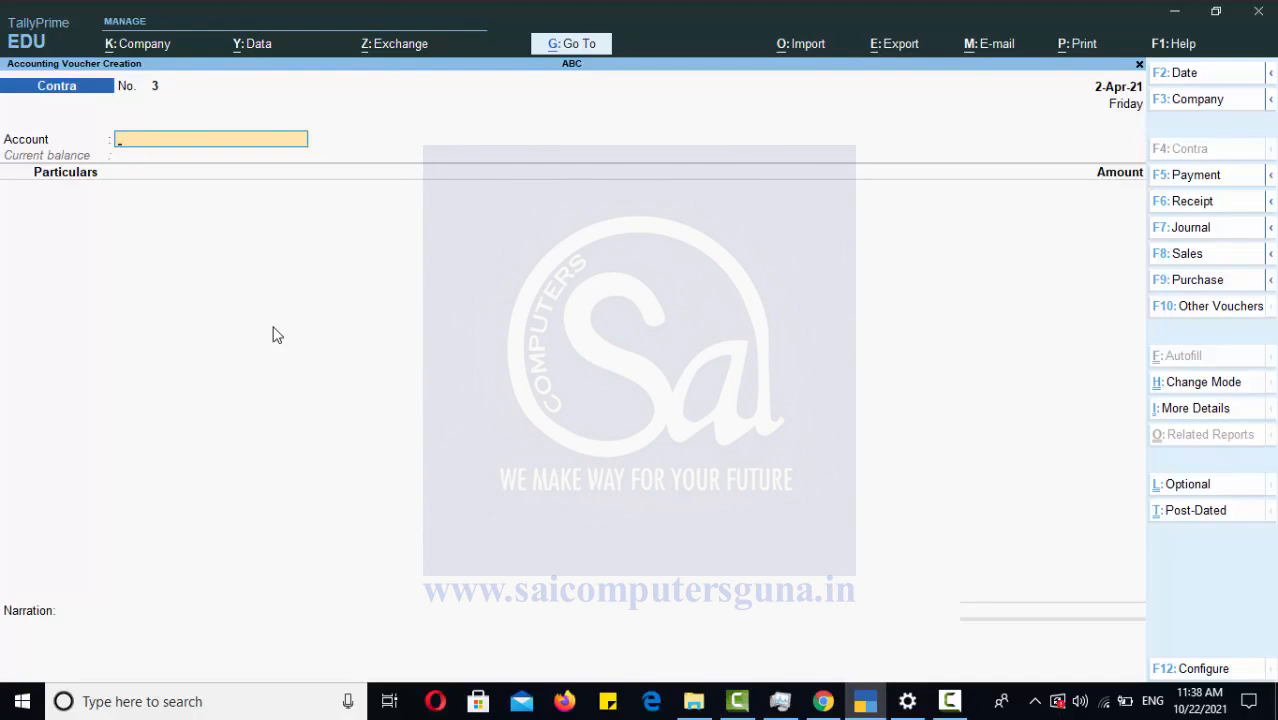
- Record the cash withdrawal in the new contra voucher with Cash as the account and IDBI BANK as the particular for 5,000
{"action": "type", "text": "C"}
{"action": "key", "text": "Return"}
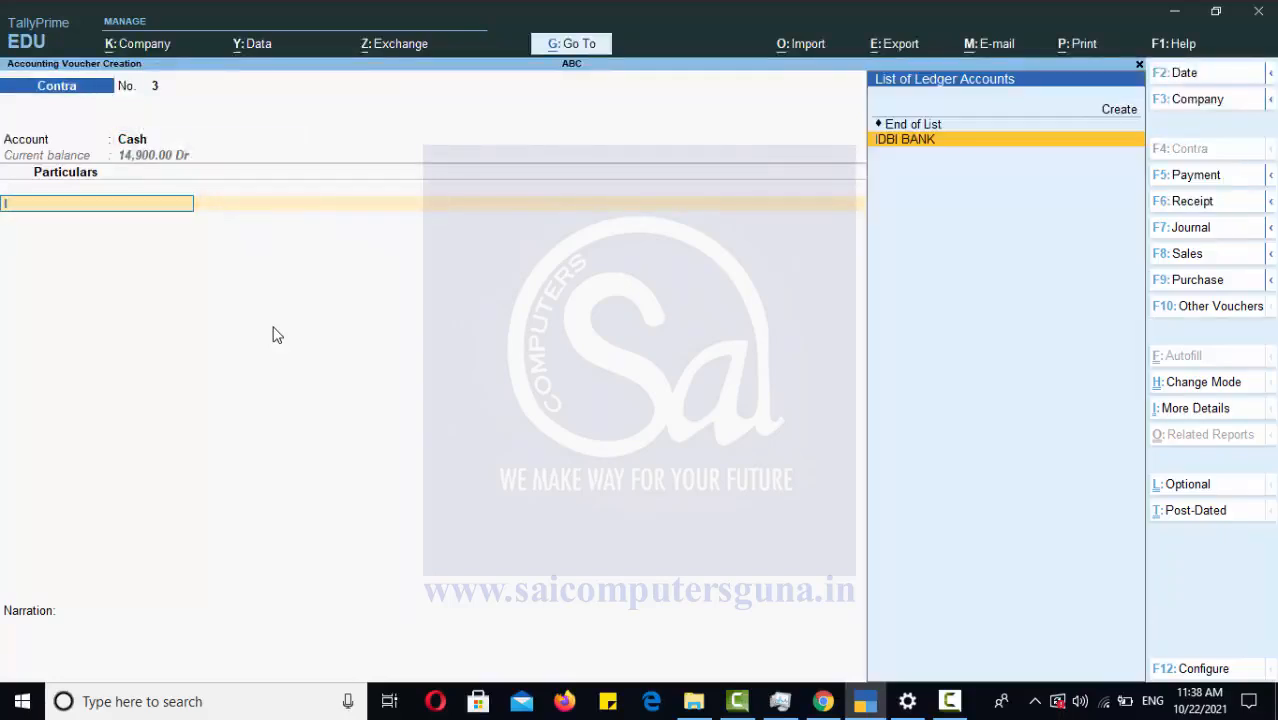
{"action": "key", "text": "Return"}
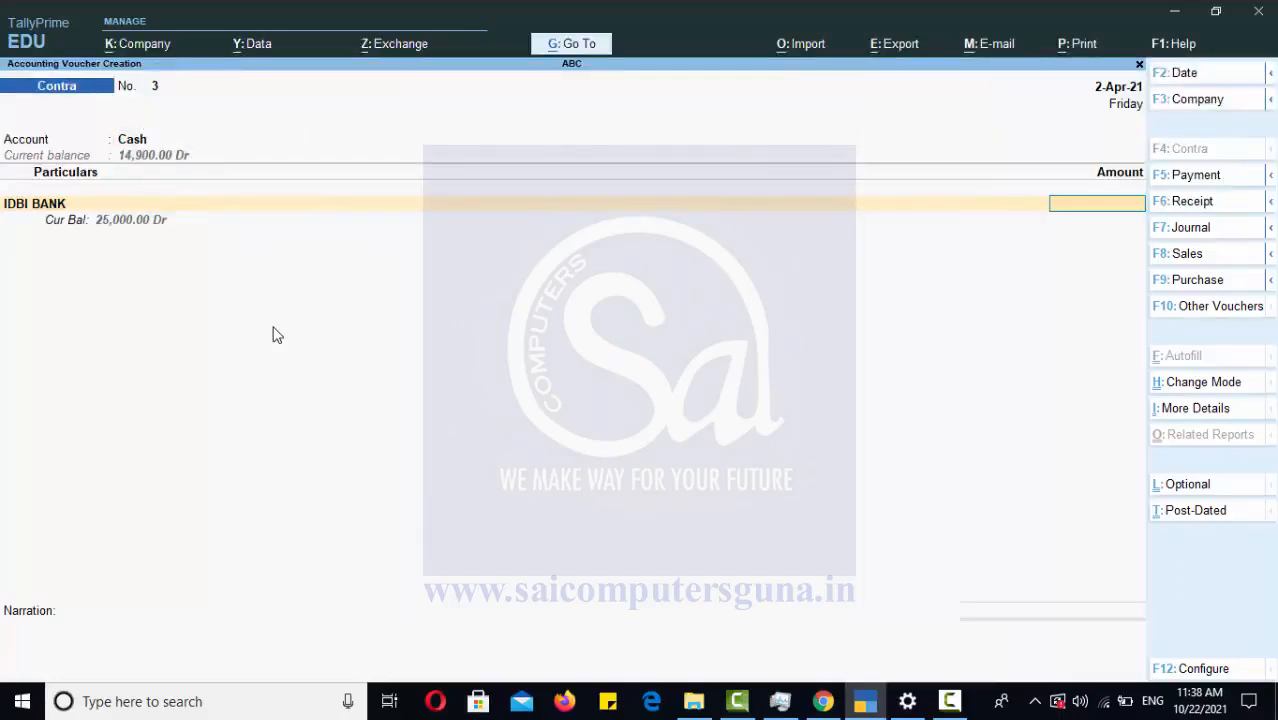
{"action": "type", "text": "5000"}
{"action": "key", "text": "Return"}
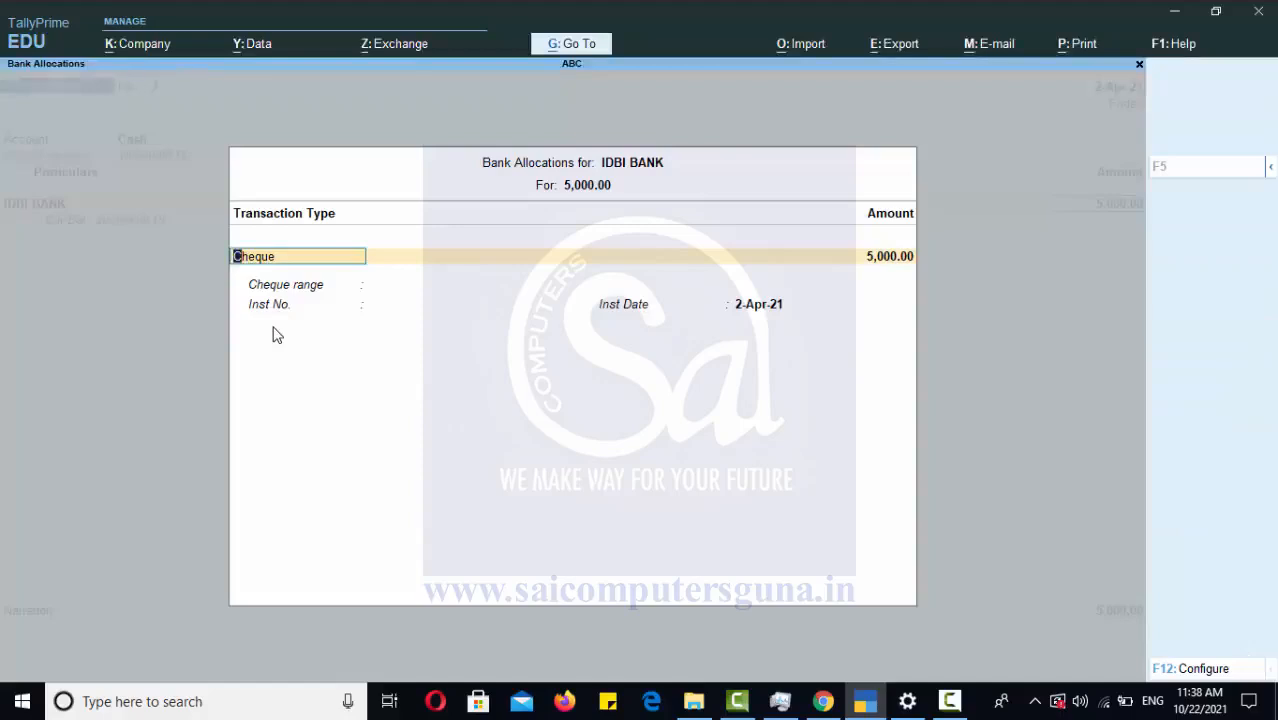
- Allocate the withdrawal as a cheque with range Not Applicable and instrument number IDBI33433, and accept the voucher without narration
{"action": "key", "text": "Return"}
{"action": "key", "text": "Return"}
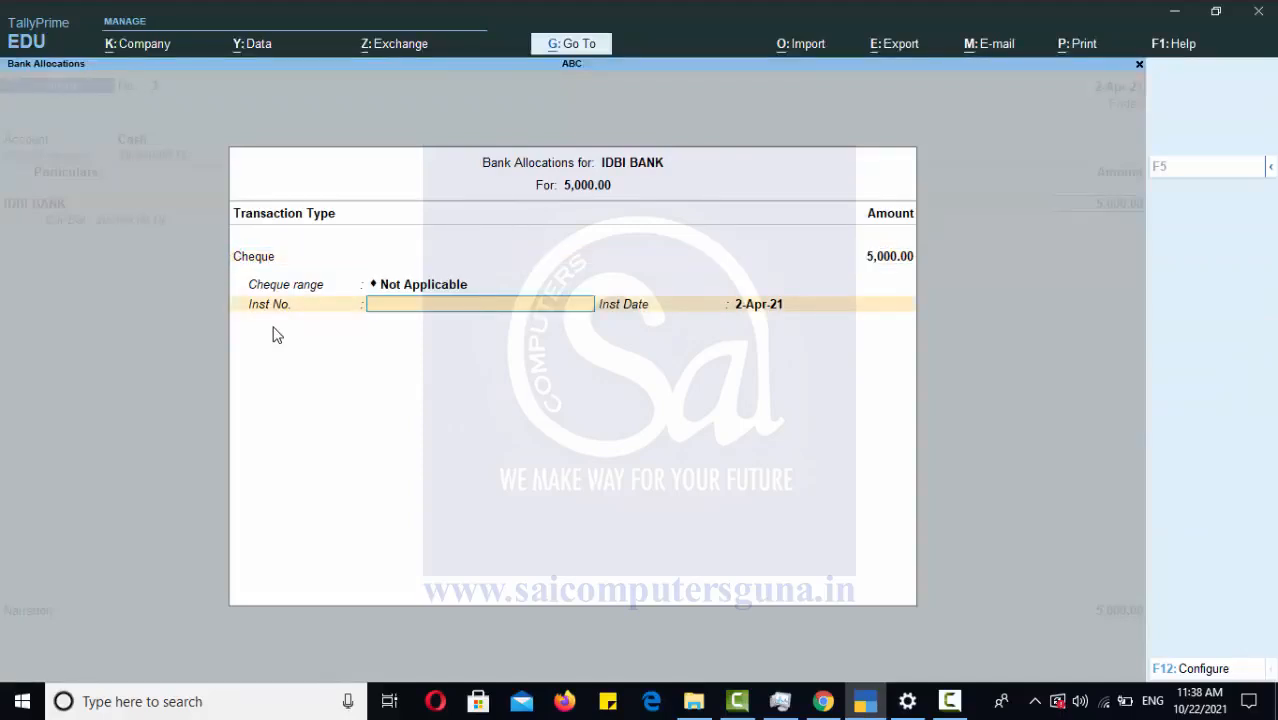
{"action": "type", "text": "IDBI33433"}
{"action": "key", "text": "Return"}
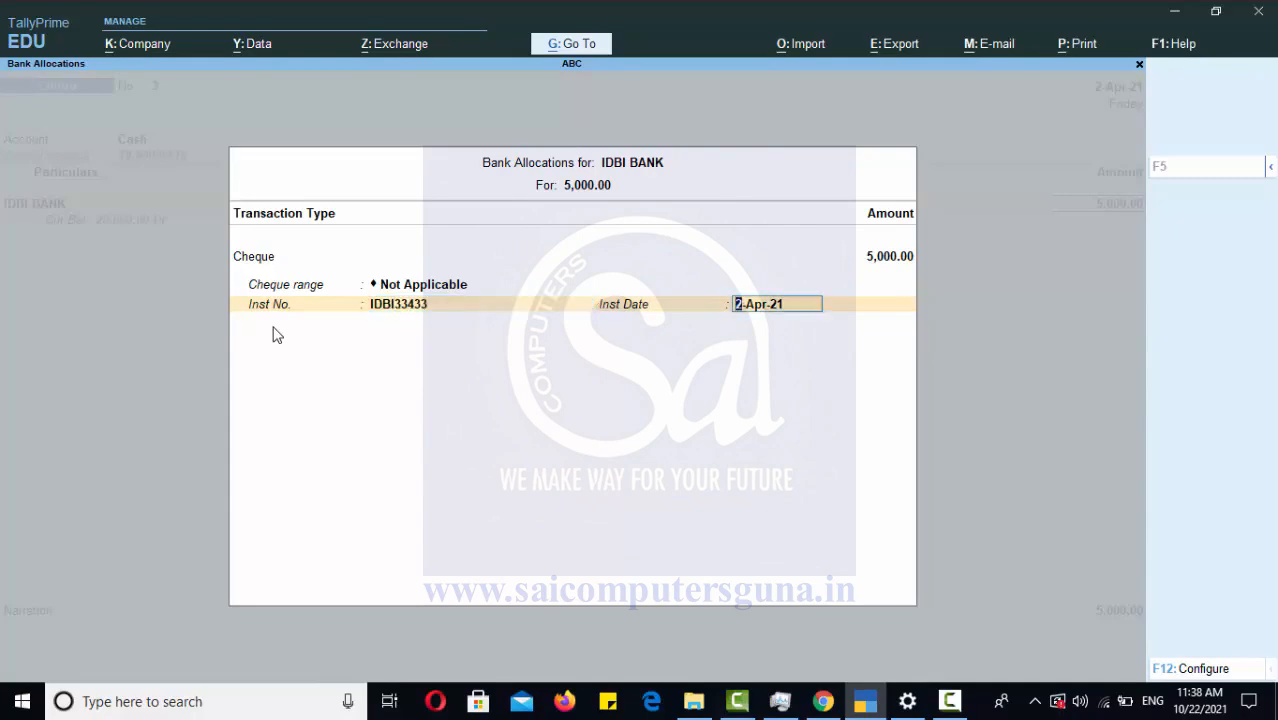
{"action": "key", "text": "Return"}
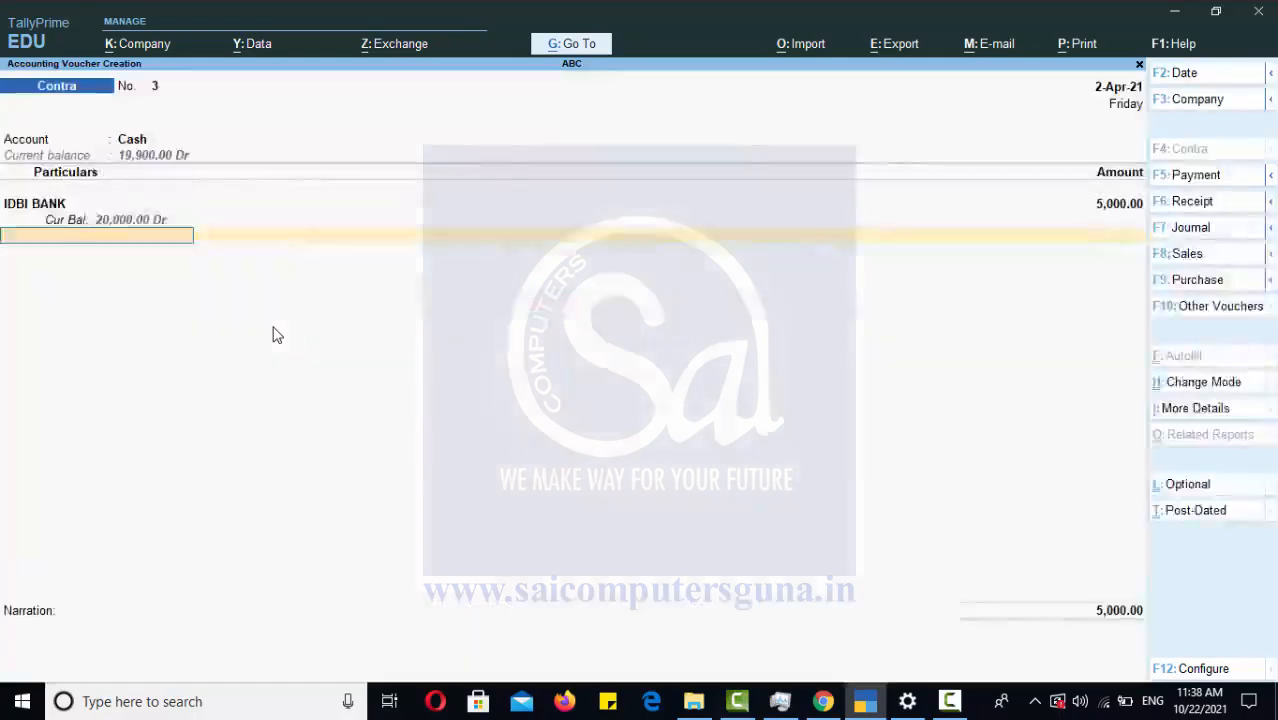
{"action": "key", "text": "Return"}
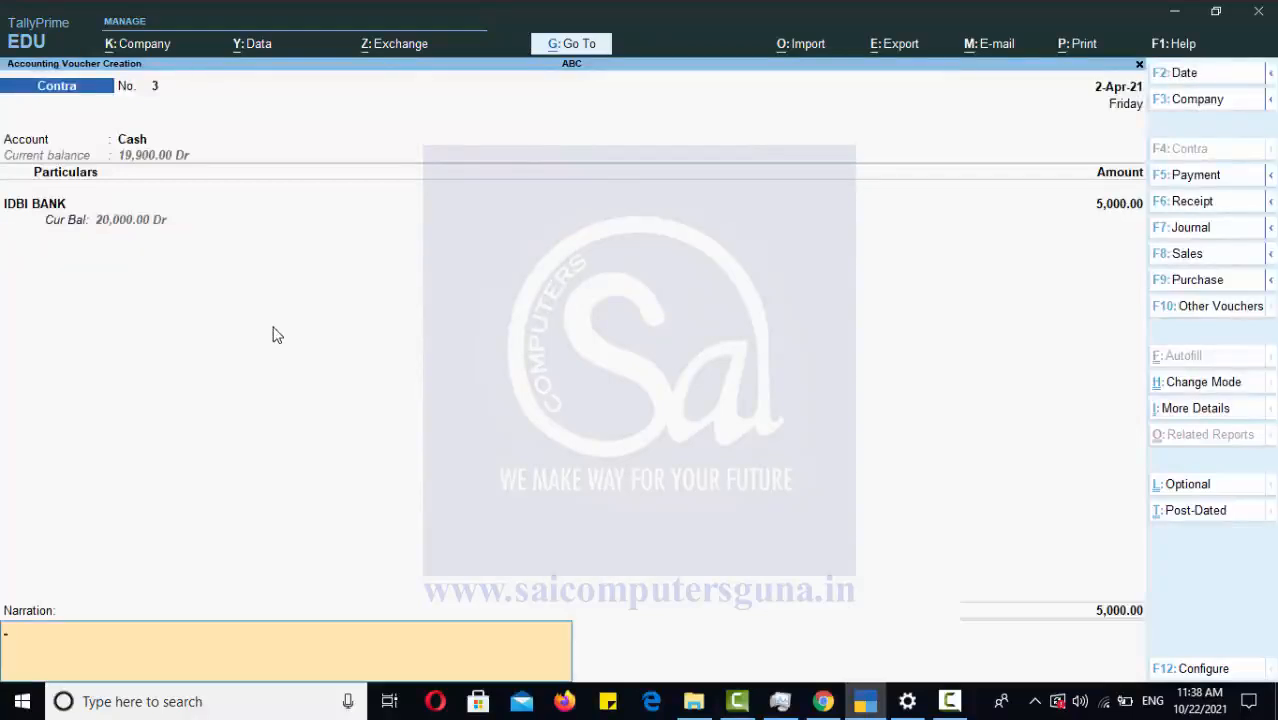
{"action": "key", "text": "Return"}
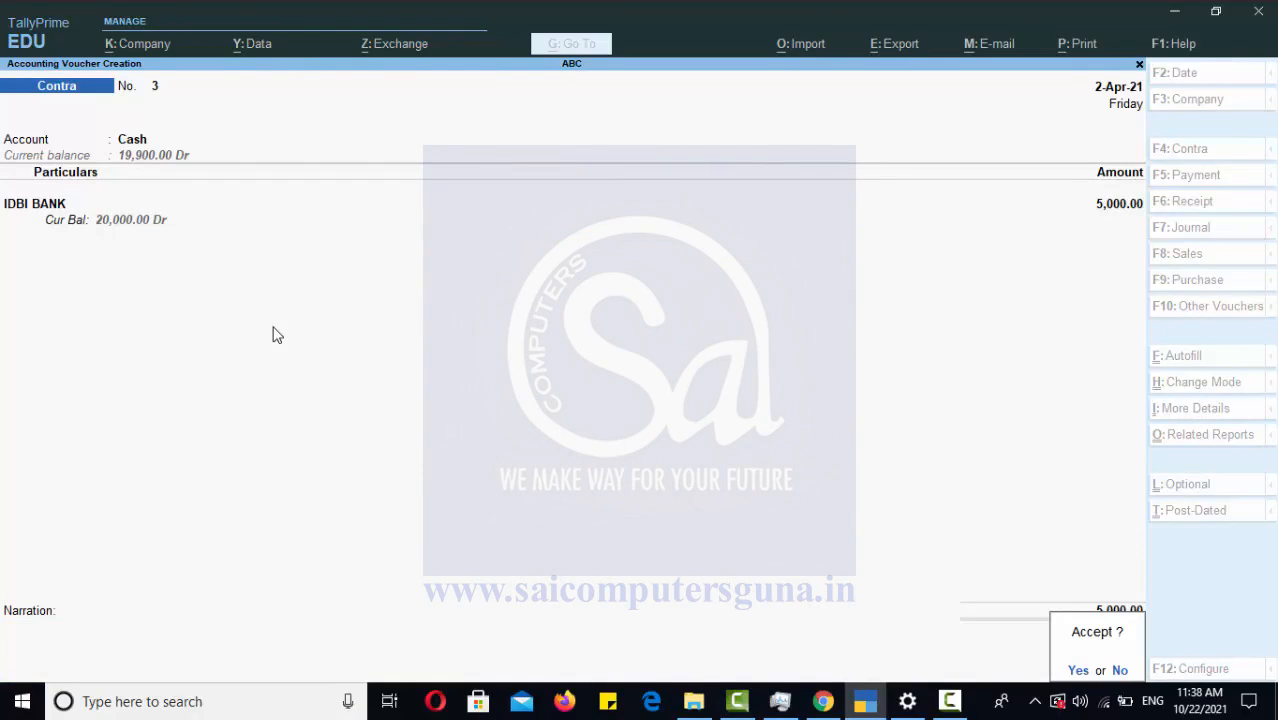
{"action": "key", "text": "y"}
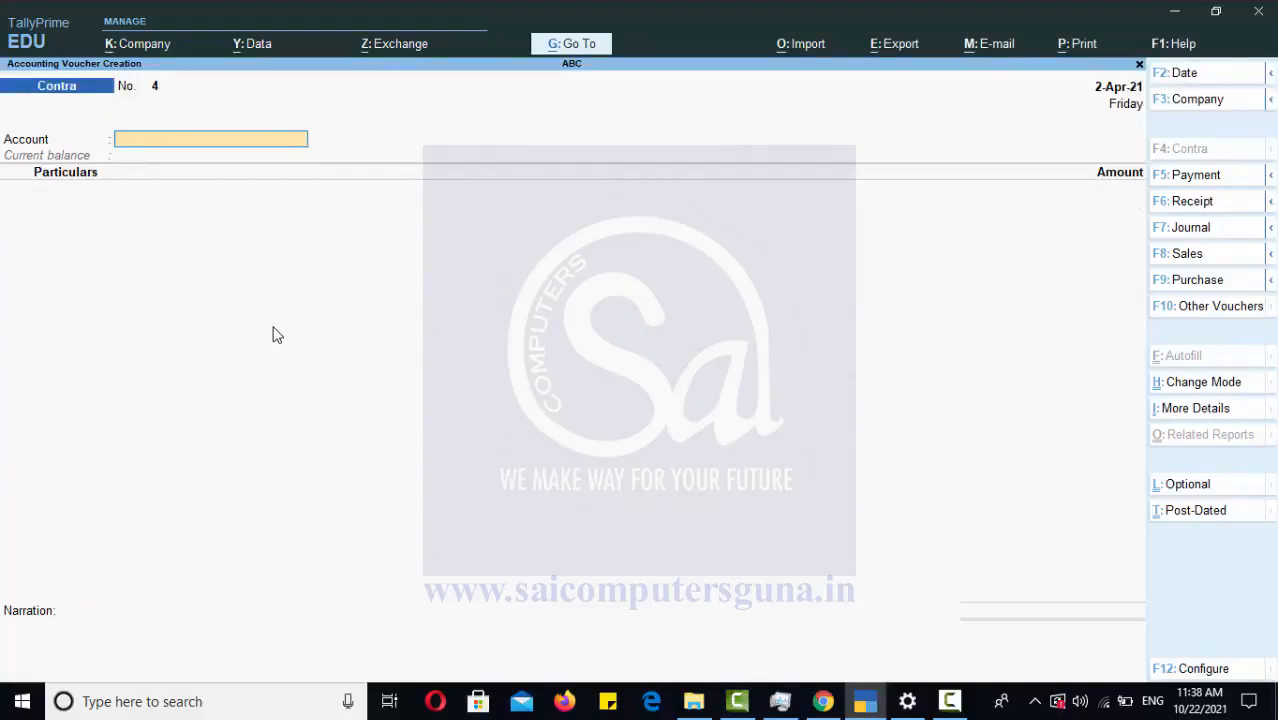
- Quit voucher creation and open the Day Book
{"action": "key", "text": "Escape"}
{"action": "key", "text": "y"}
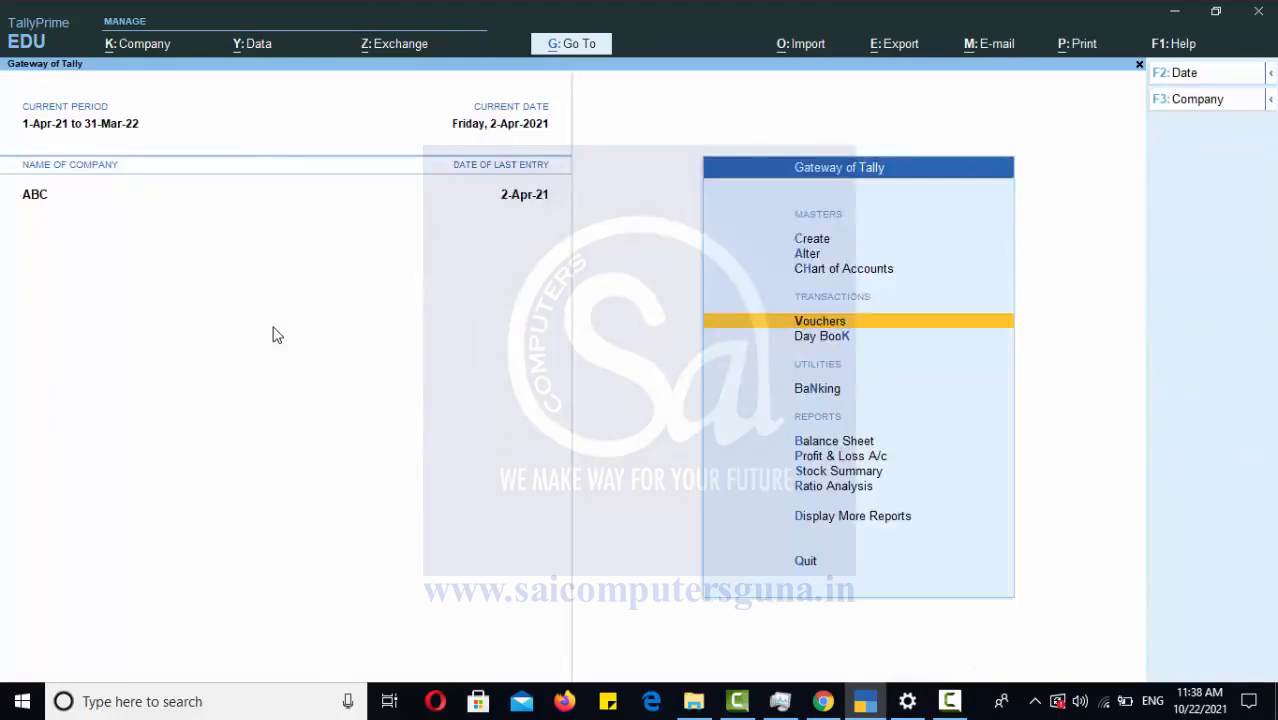
{"action": "key", "text": "Down"}
{"action": "key", "text": "Return"}
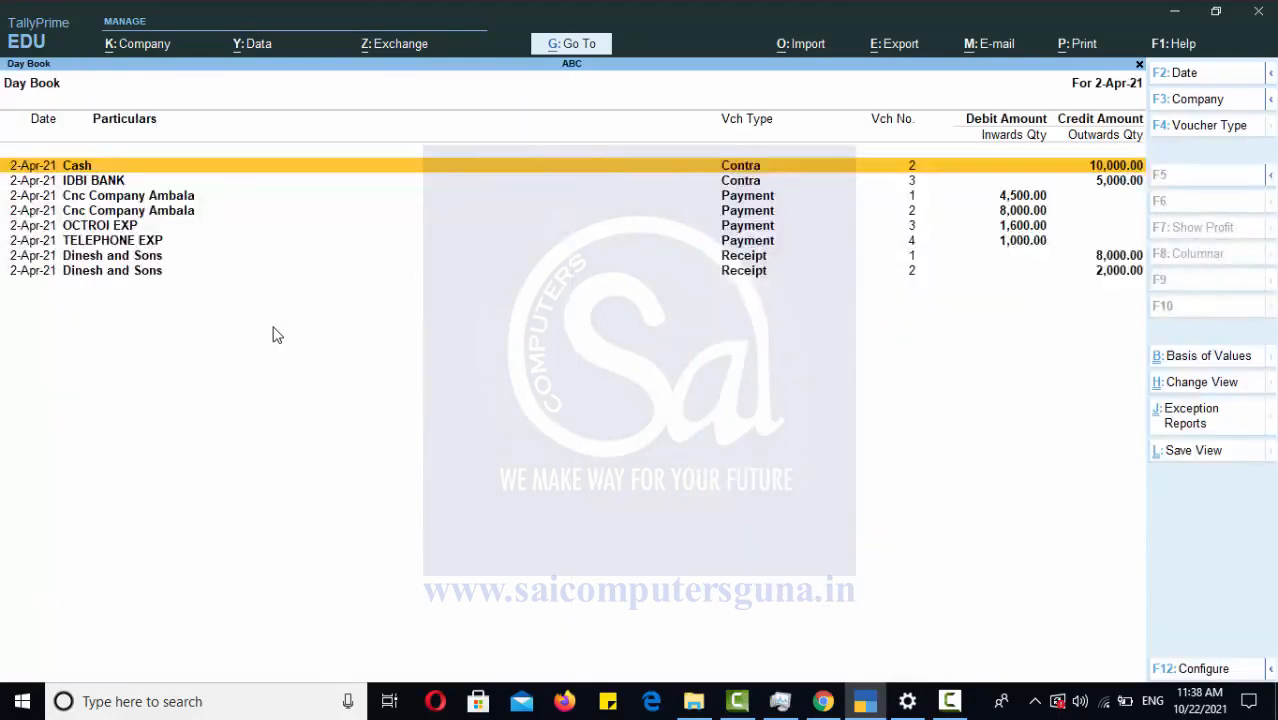
- Review the two contra entries in the Day Book, view the details of the Cash contra voucher, and return to the list
{"action": "key", "text": "Down"}
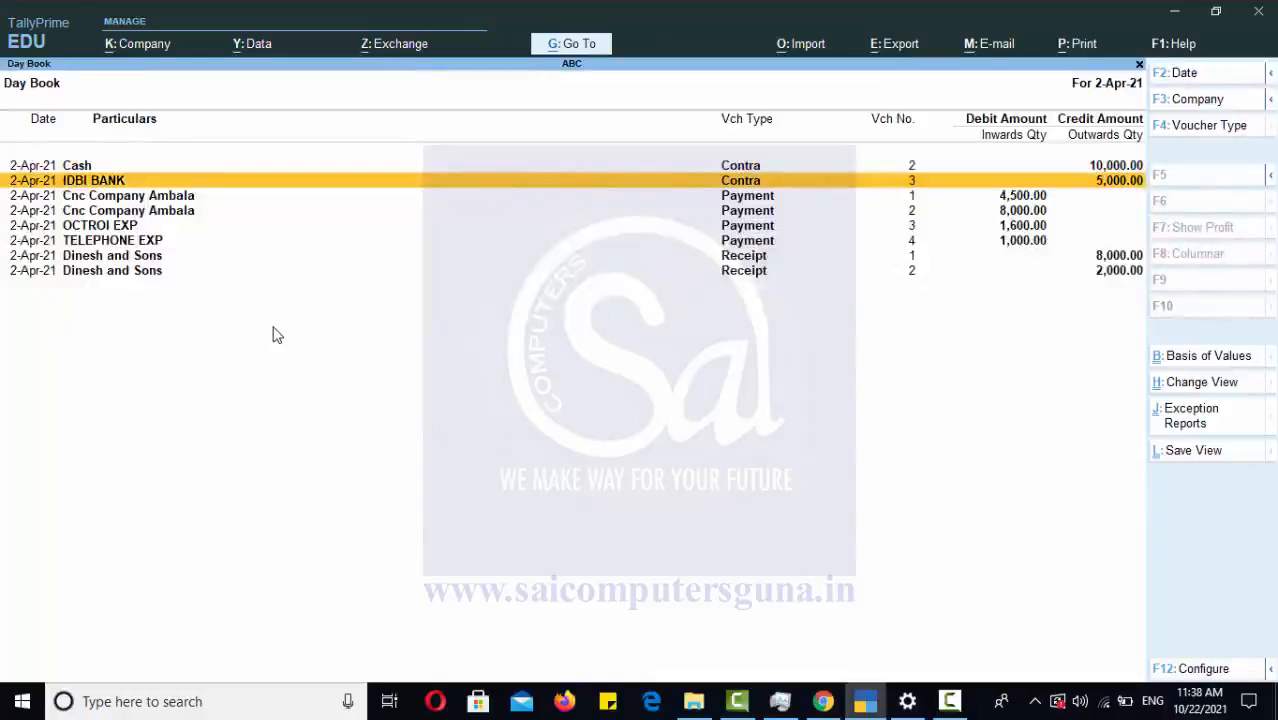
{"action": "key", "text": "Up"}
{"action": "key", "text": "Down"}
{"action": "key", "text": "Up"}
{"action": "key", "text": "Down"}
{"action": "key", "text": "Up"}
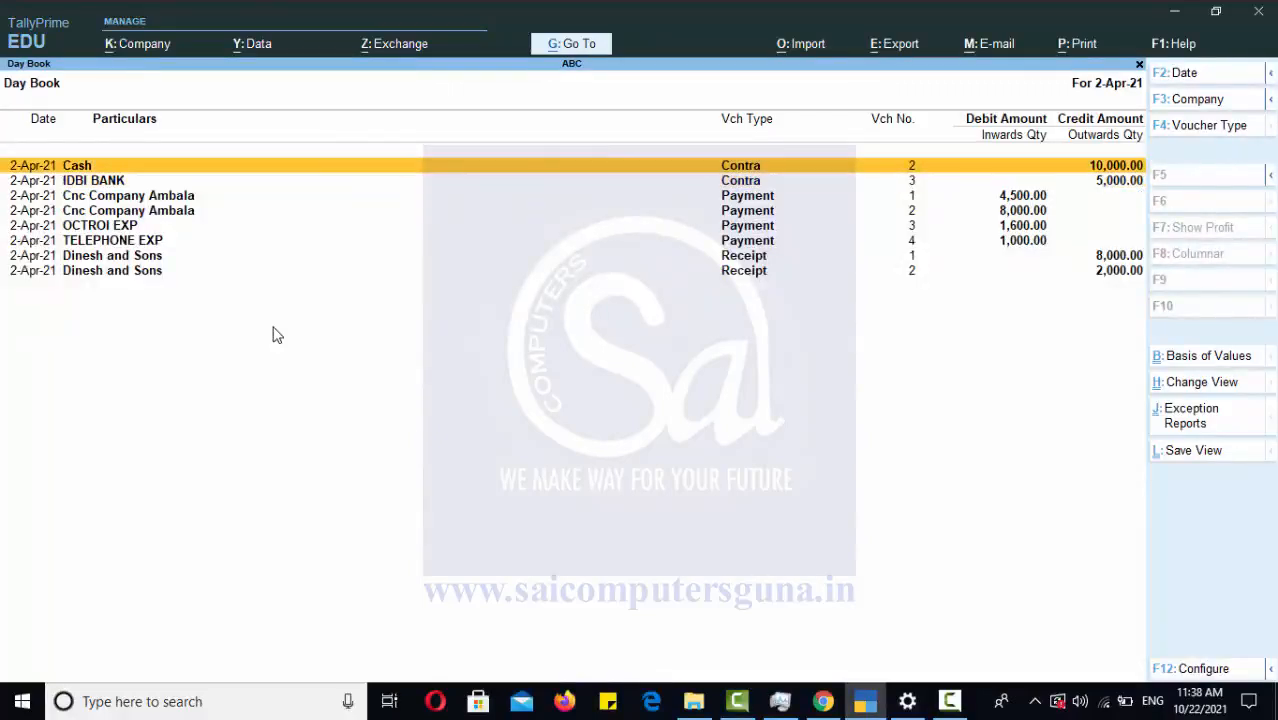
{"action": "key", "text": "Return"}
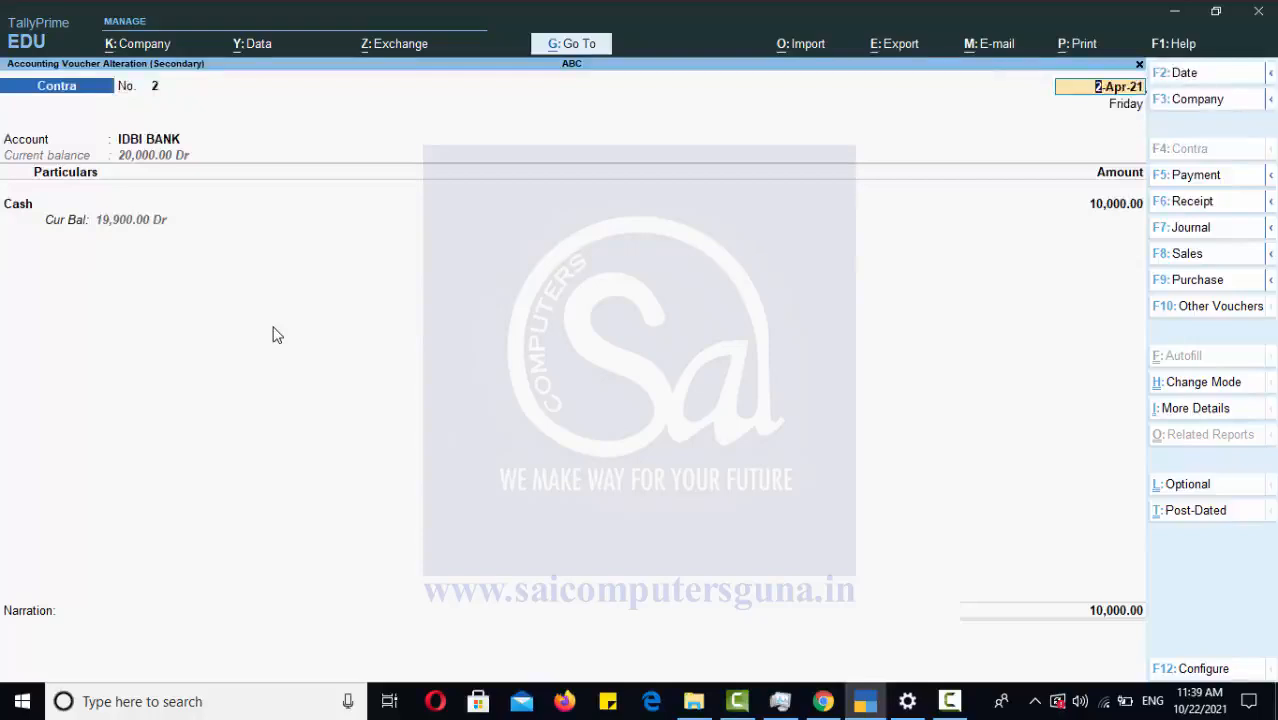
{"action": "key", "text": "Escape"}
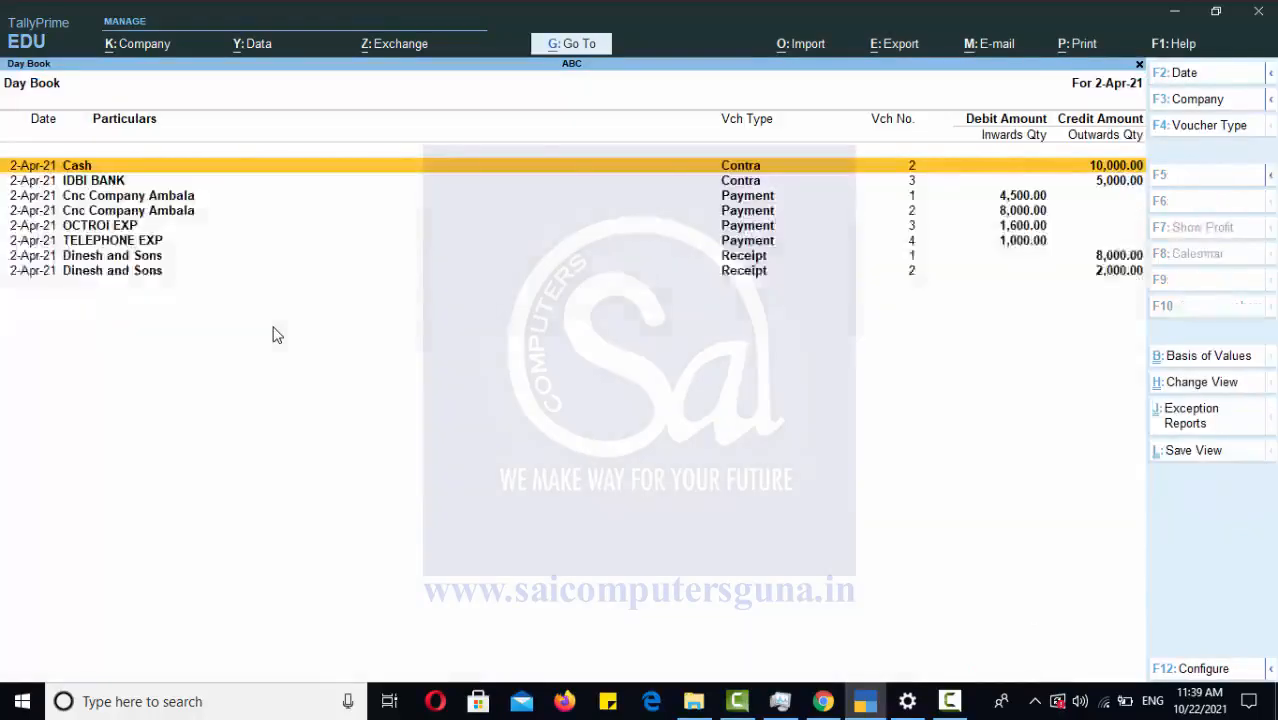